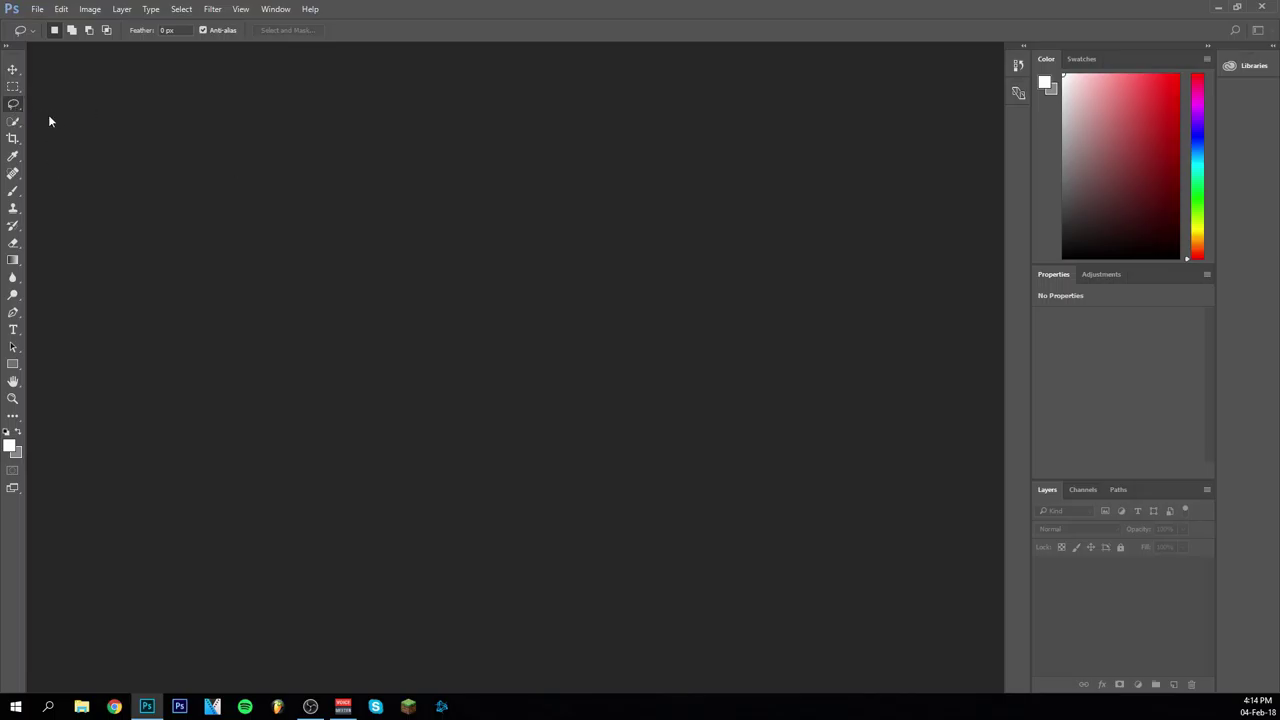
Open 'Sad girl lonely in the jungle.jpg' and convert its locked Background into Layer 0
left_click(37, 9)
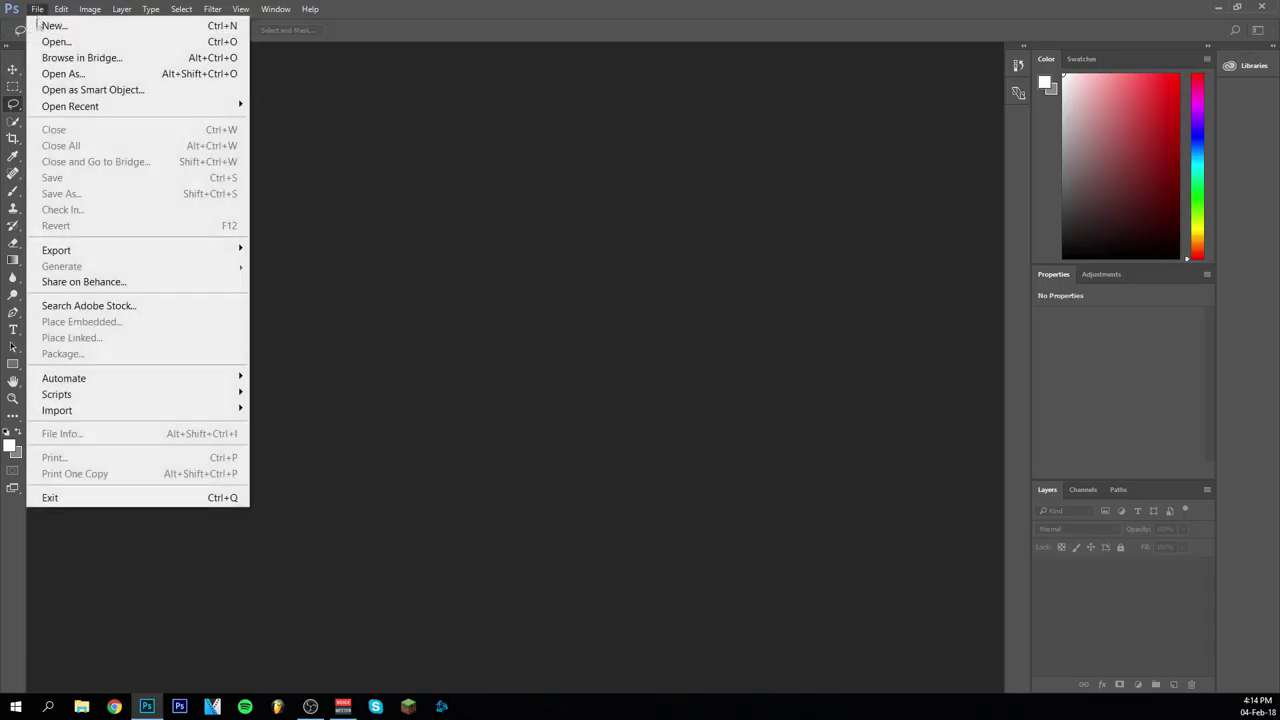
left_click(44, 42)
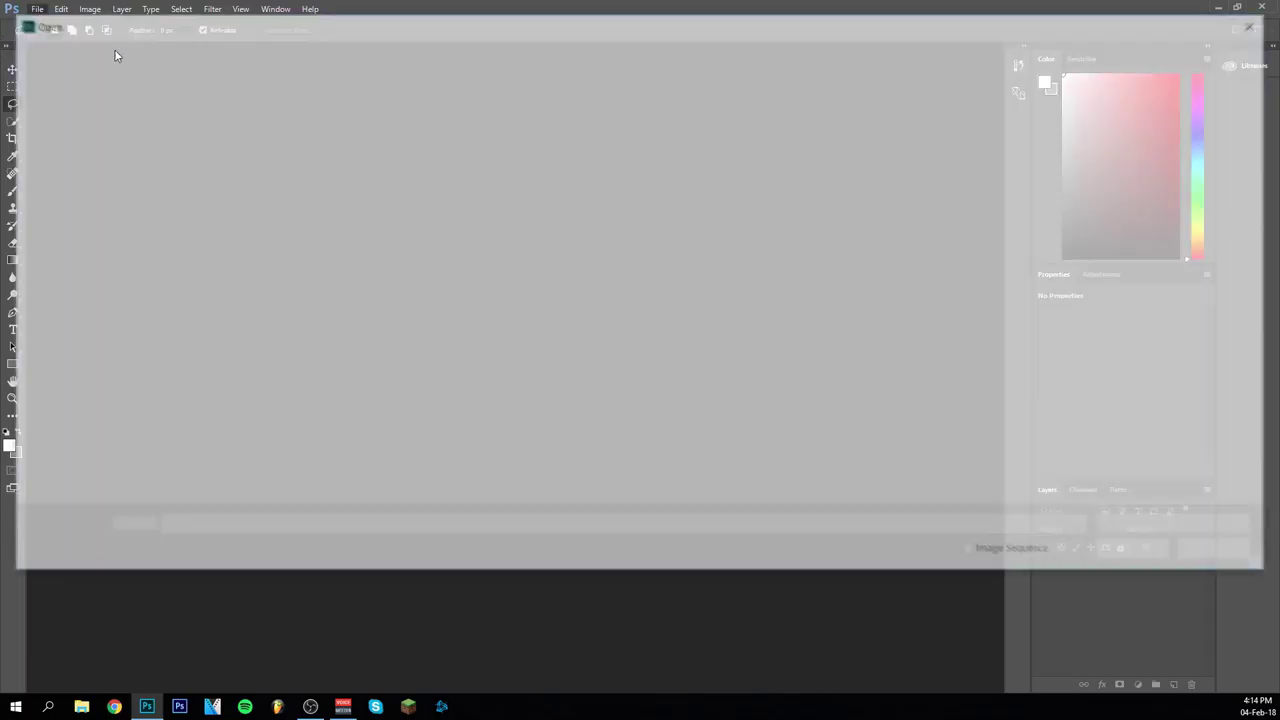
double_click(177, 168)
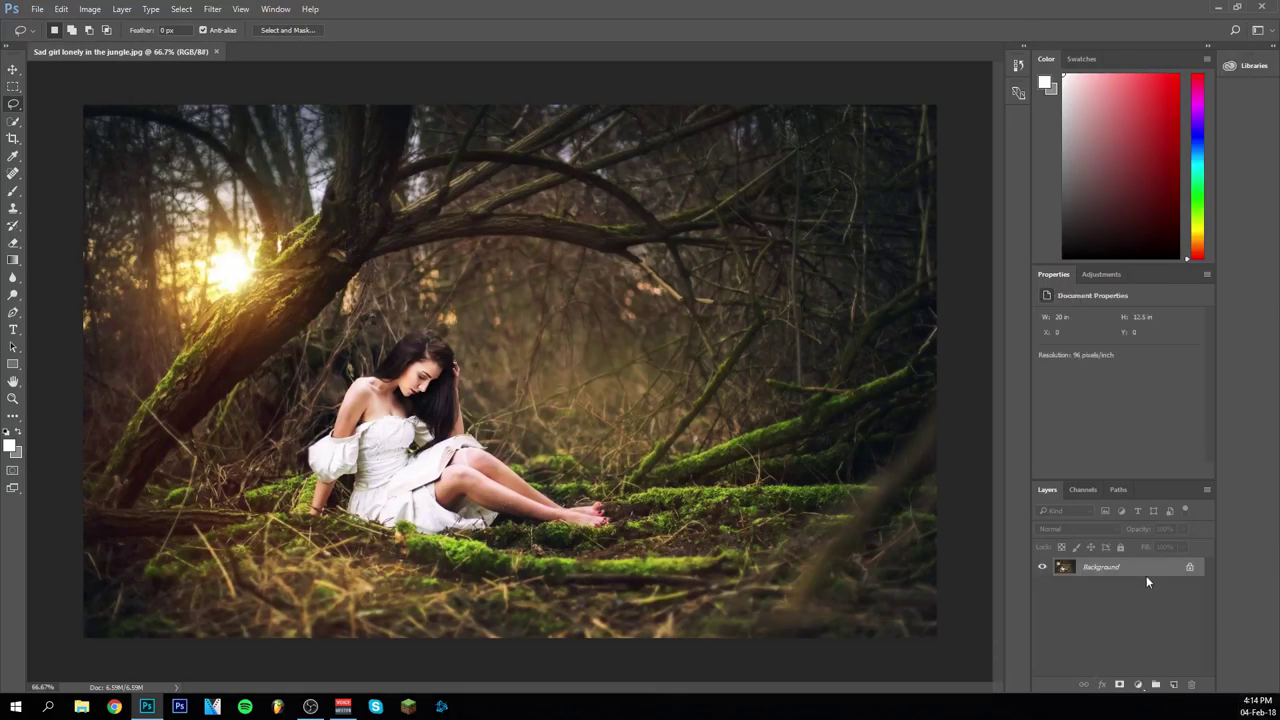
double_click(1148, 572)
Confirm the Layer 0 conversion and zoom the photo out to 50%
left_click(698, 183)
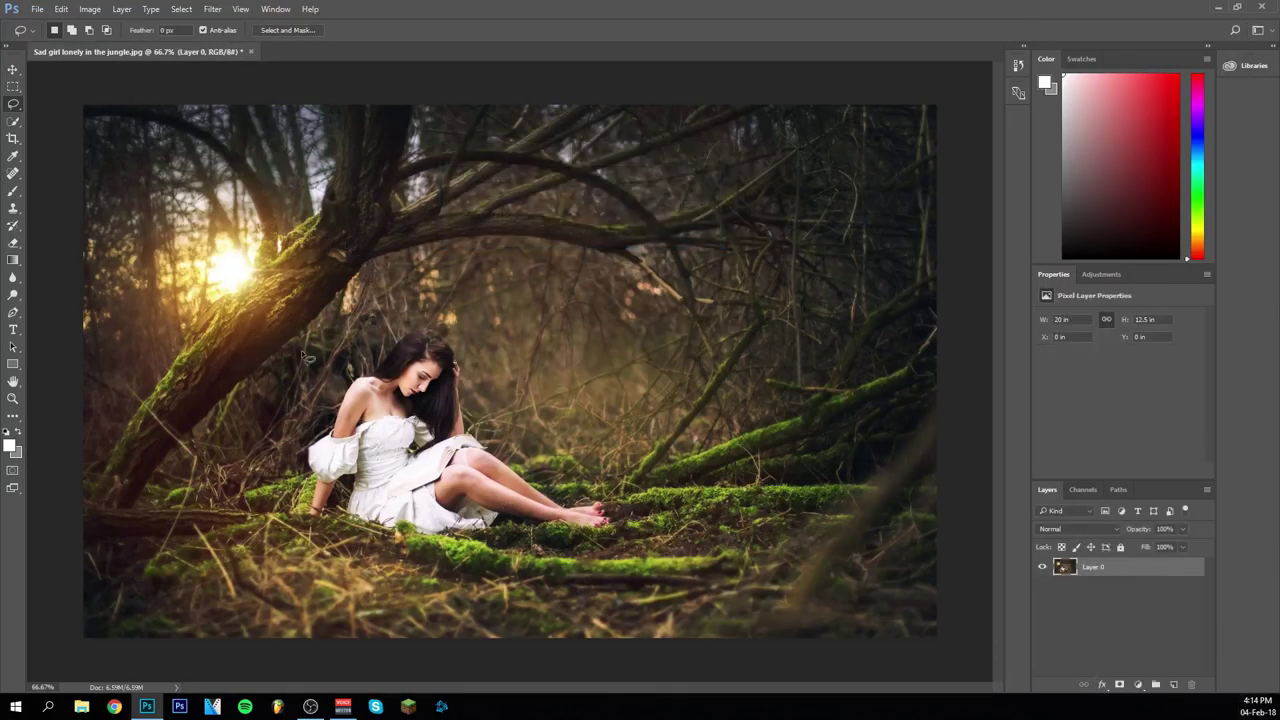
left_click(14, 400)
right_click(365, 343)
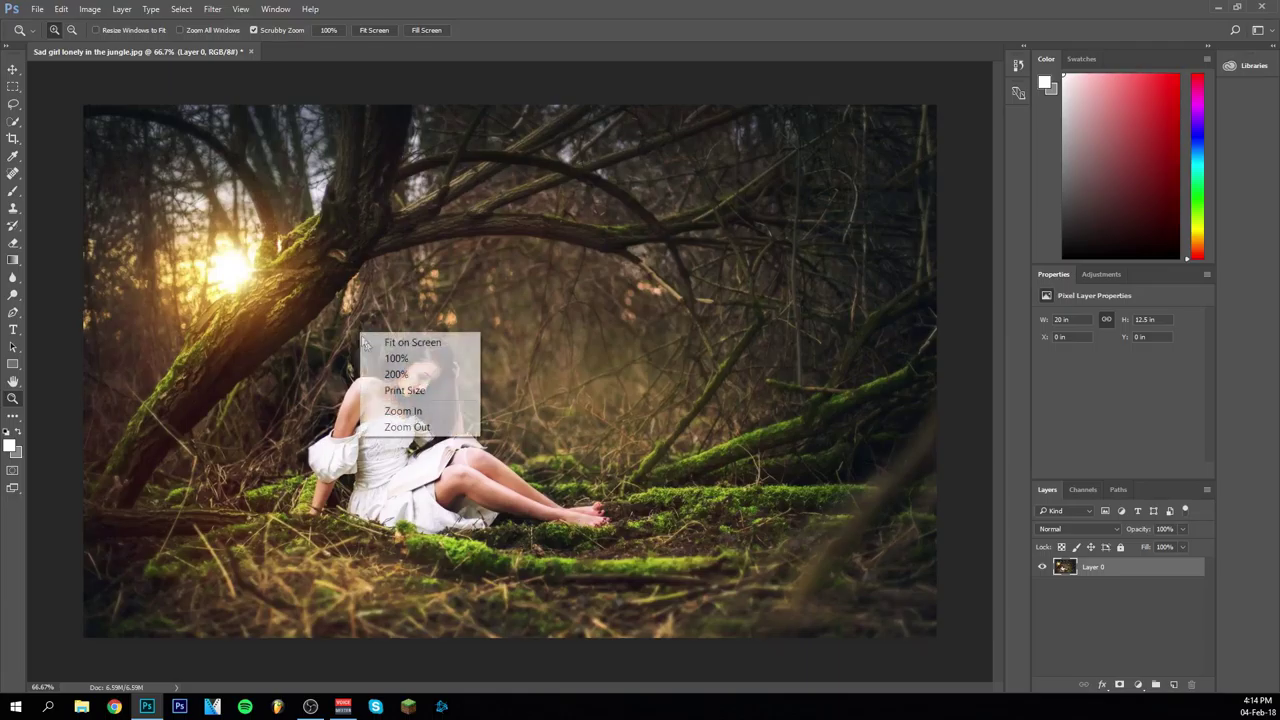
left_click(405, 427)
Zoom the photo in to 100% and select the freehand Lasso tool
key("l")
left_click(13, 398)
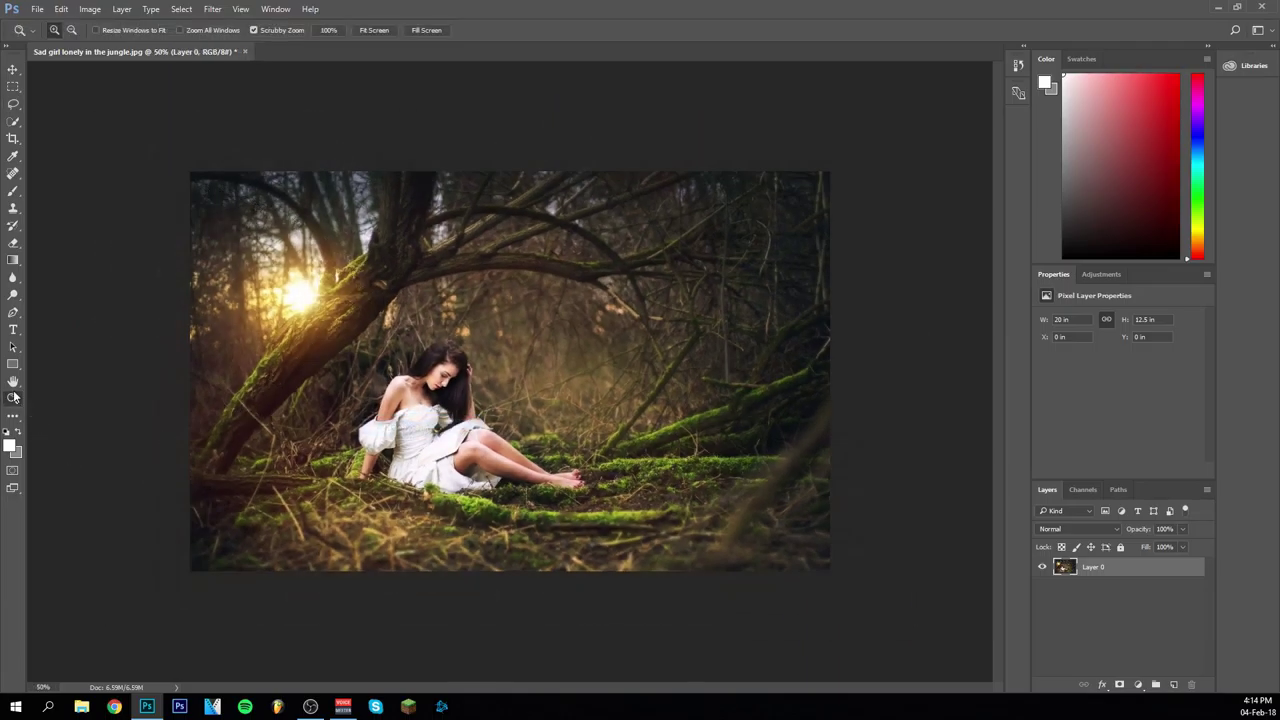
left_click(416, 392)
left_click(412, 395)
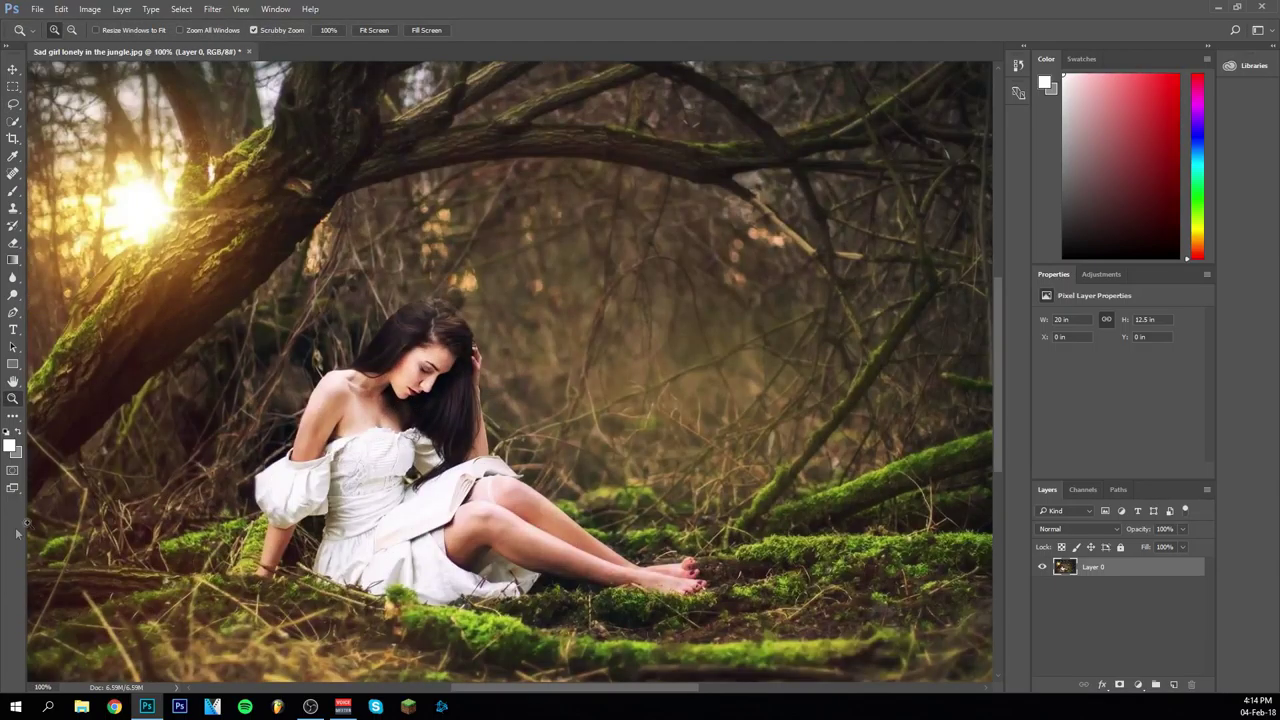
left_click(13, 104)
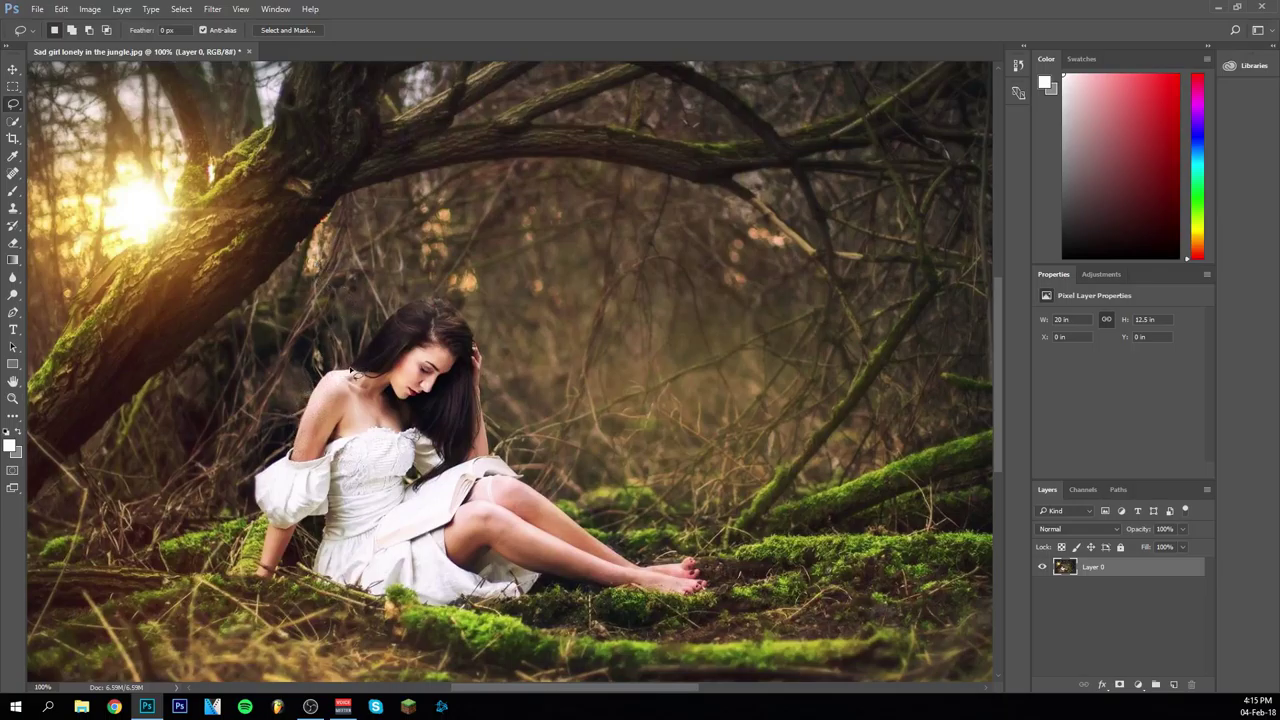
Trace a closed freehand lasso outline around the seated girl, then turn on Add to selection
mouse_move(358, 368)
left_mouse_down()
mouse_move(405, 315)
mouse_move(440, 303)
mouse_move(478, 345)
mouse_move(494, 444)
mouse_move(522, 478)
mouse_move(600, 545)
mouse_move(706, 578)
mouse_move(706, 596)
mouse_move(552, 578)
mouse_move(522, 606)
mouse_move(378, 595)
mouse_move(322, 578)
mouse_move(324, 528)
mouse_move(304, 522)
mouse_move(276, 586)
mouse_move(258, 570)
left_mouse_up()
mouse_move(256, 490)
left_mouse_down()
mouse_move(298, 449)
mouse_move(344, 376)
left_mouse_up()
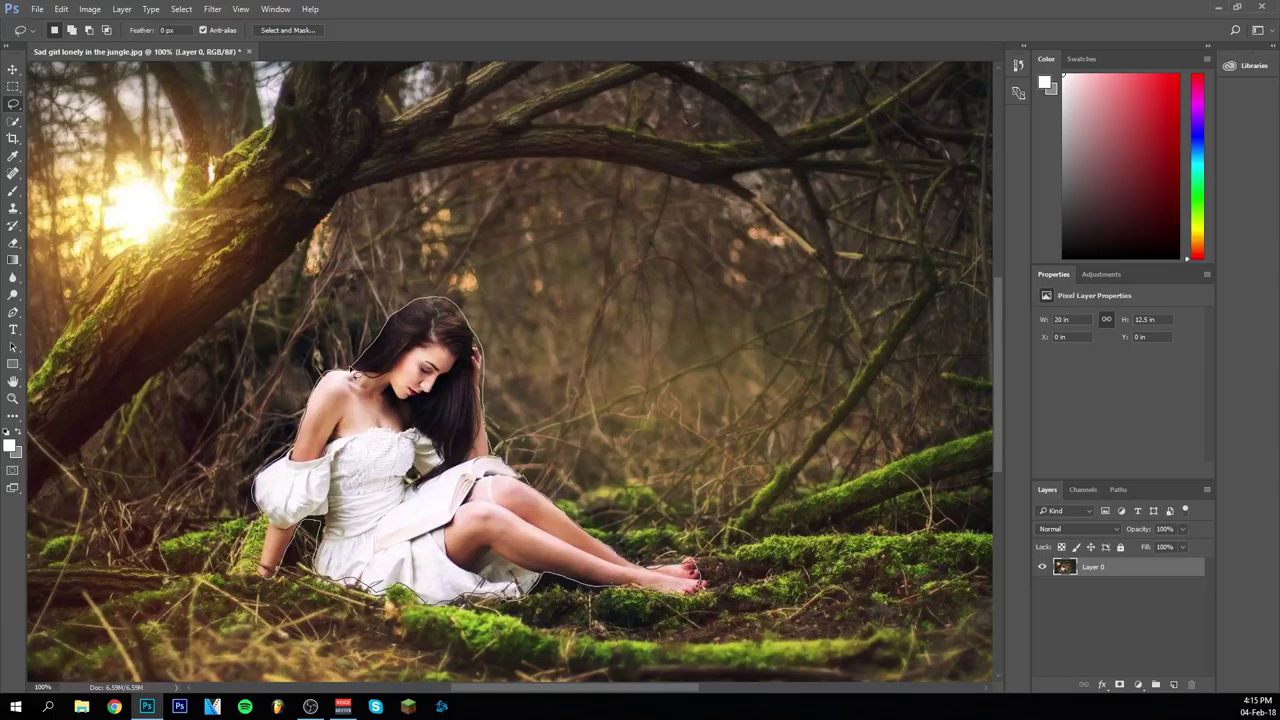
left_click_drag(352, 374, 362, 370)
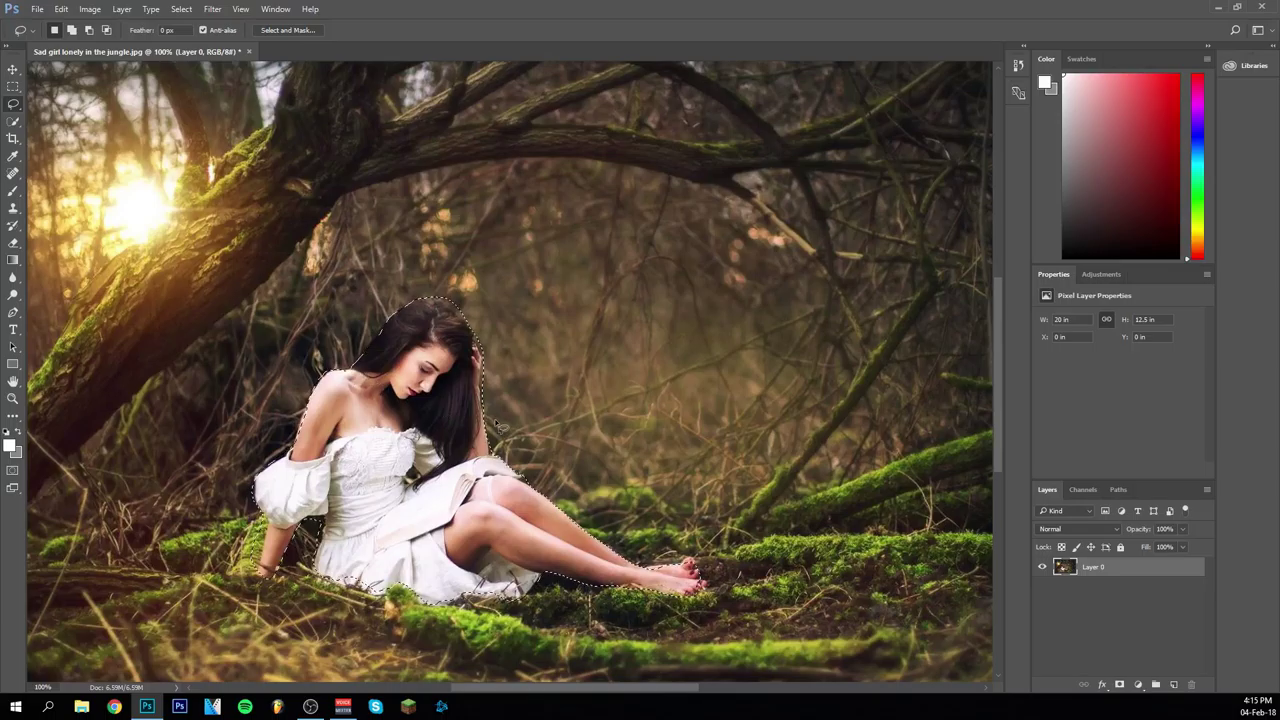
left_click(73, 31)
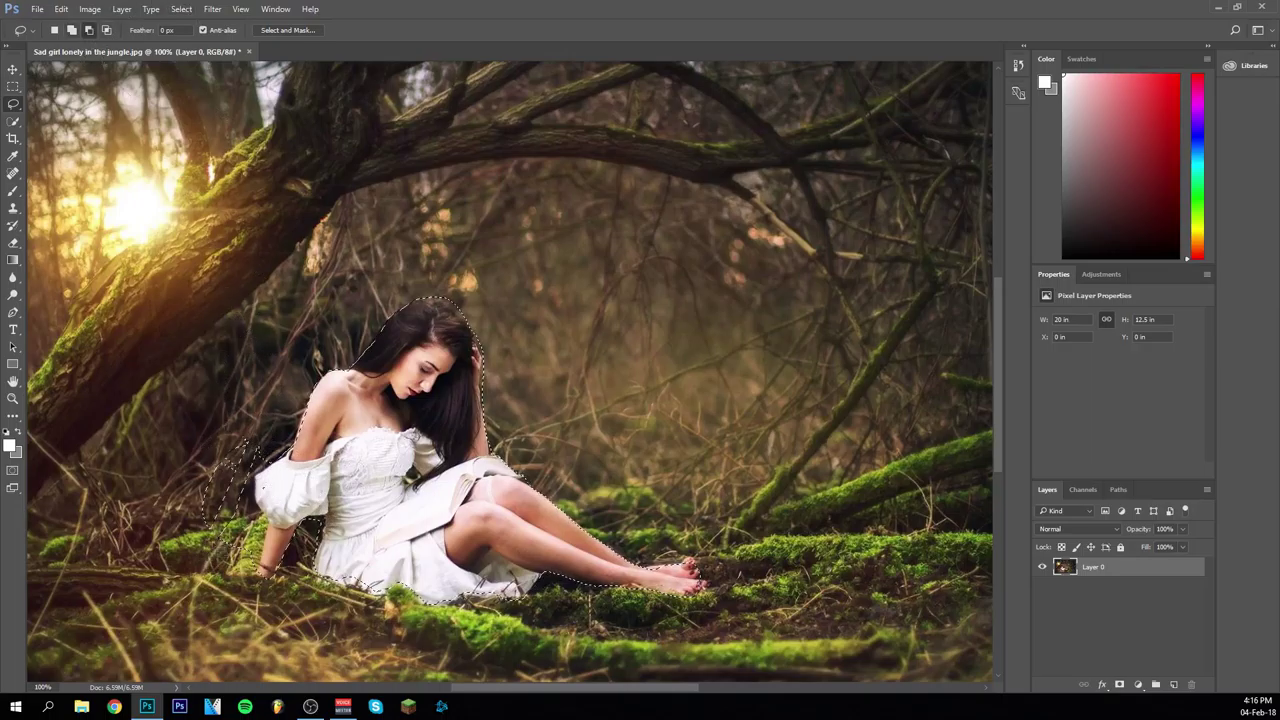
Trim the area left of the arm, intersect with a loose outline, and loop a patch near the head
mouse_move(172, 486)
left_mouse_down()
mouse_move(215, 418)
mouse_move(275, 416)
mouse_move(274, 515)
mouse_move(292, 470)
mouse_move(290, 522)
mouse_move(252, 596)
mouse_move(340, 617)
mouse_move(290, 570)
left_mouse_up()
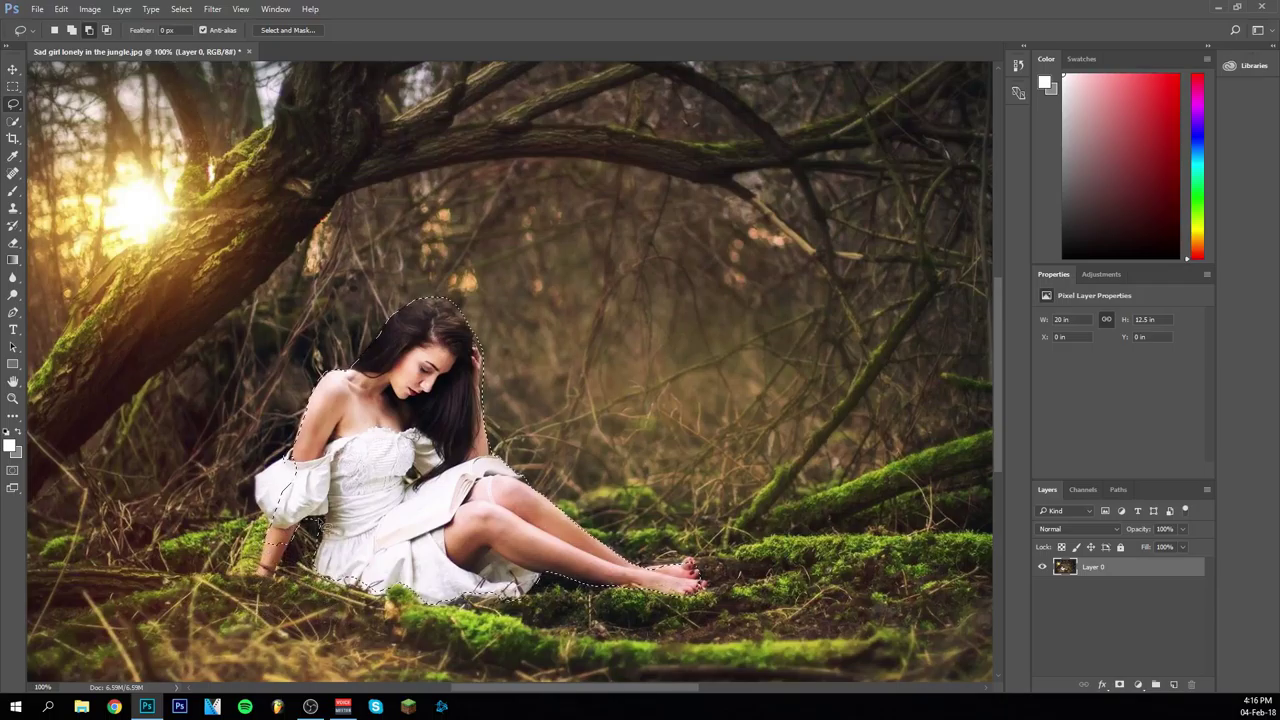
left_click_drag(290, 430, 355, 458)
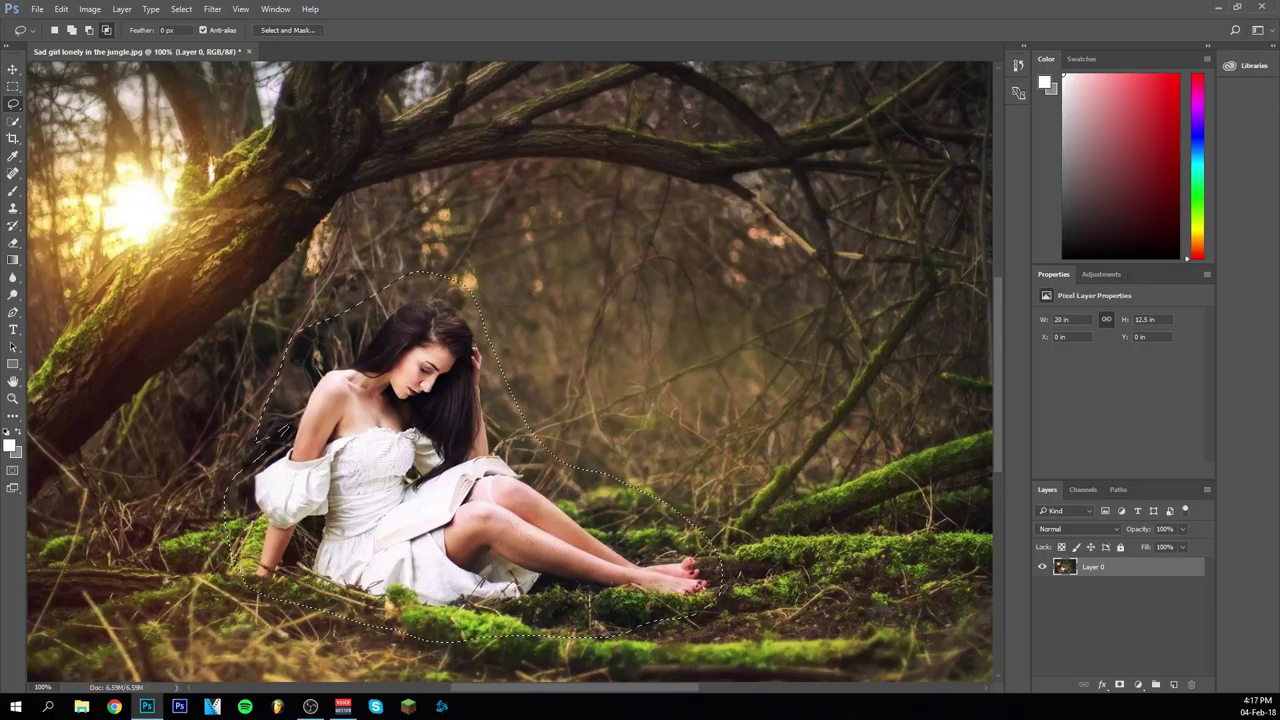
left_click_drag(185, 190, 300, 340)
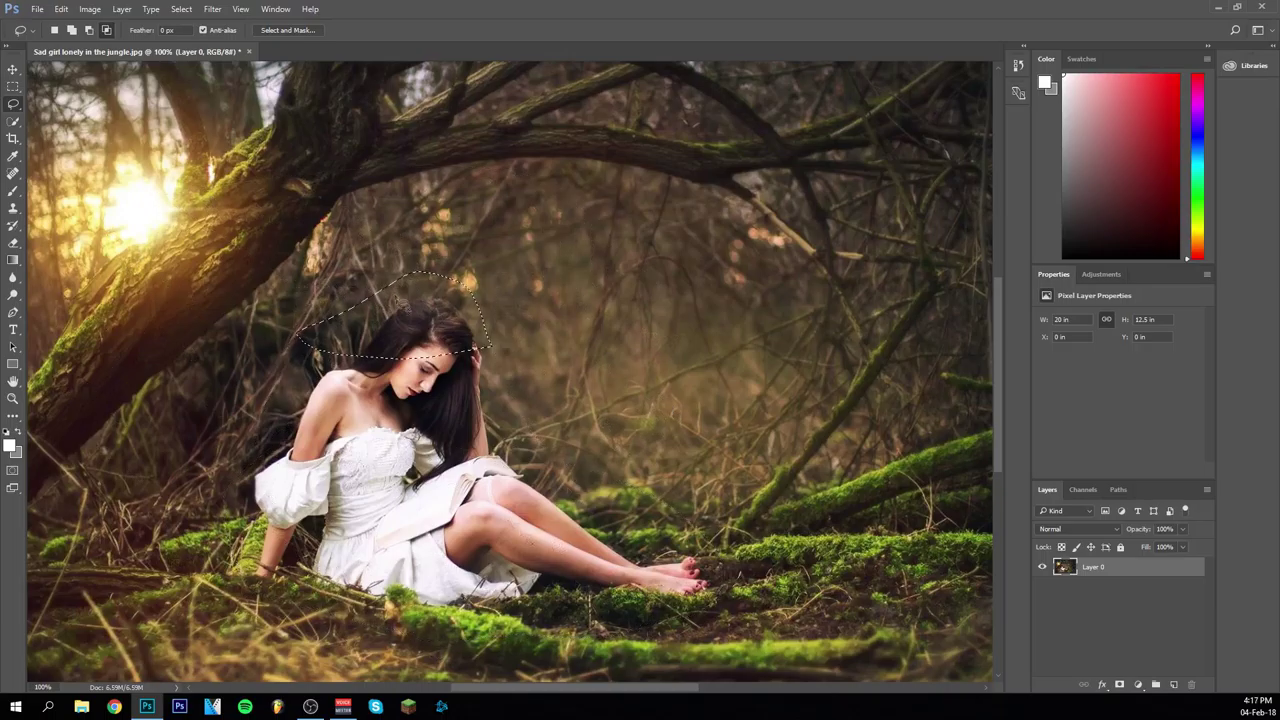
mouse_move(480, 345)
left_mouse_down()
mouse_move(562, 352)
mouse_move(490, 380)
mouse_move(532, 420)
mouse_move(512, 440)
mouse_move(518, 452)
left_mouse_up()
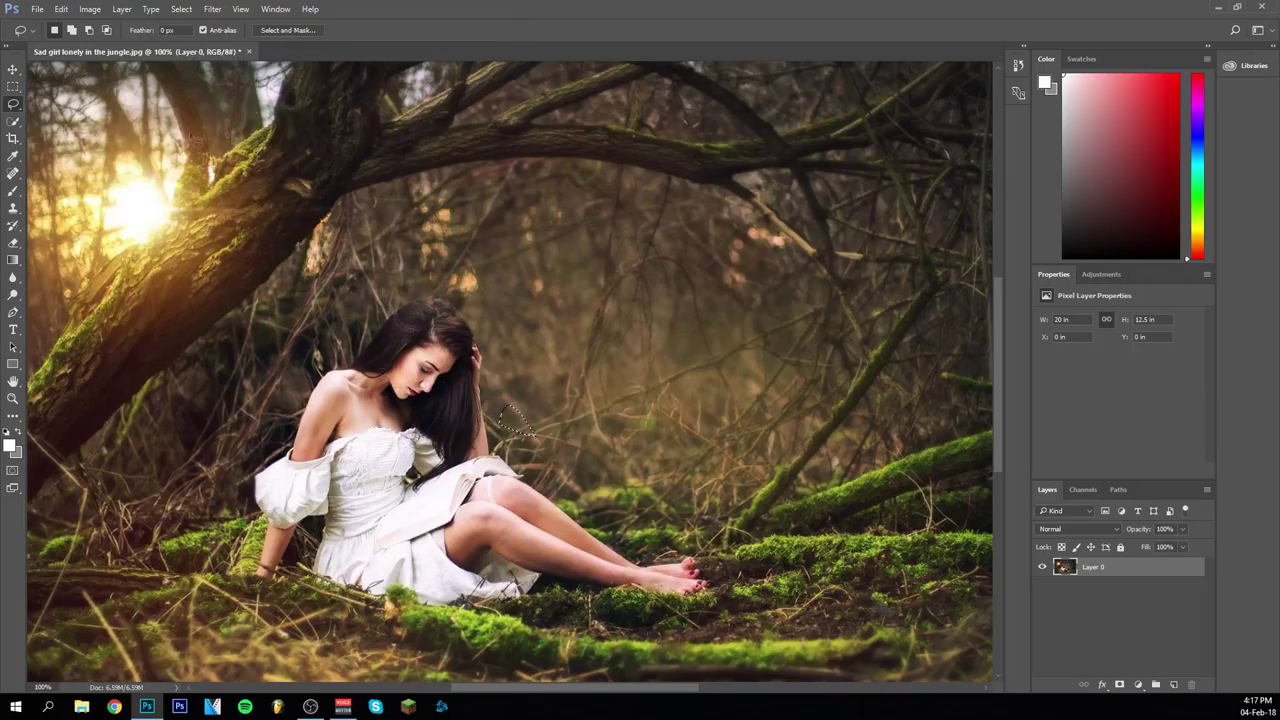
Deselect the current selection and switch to the Polygonal Lasso Tool
left_click(181, 9)
left_click(186, 41)
right_click(13, 104)
left_click(58, 119)
right_click(13, 104)
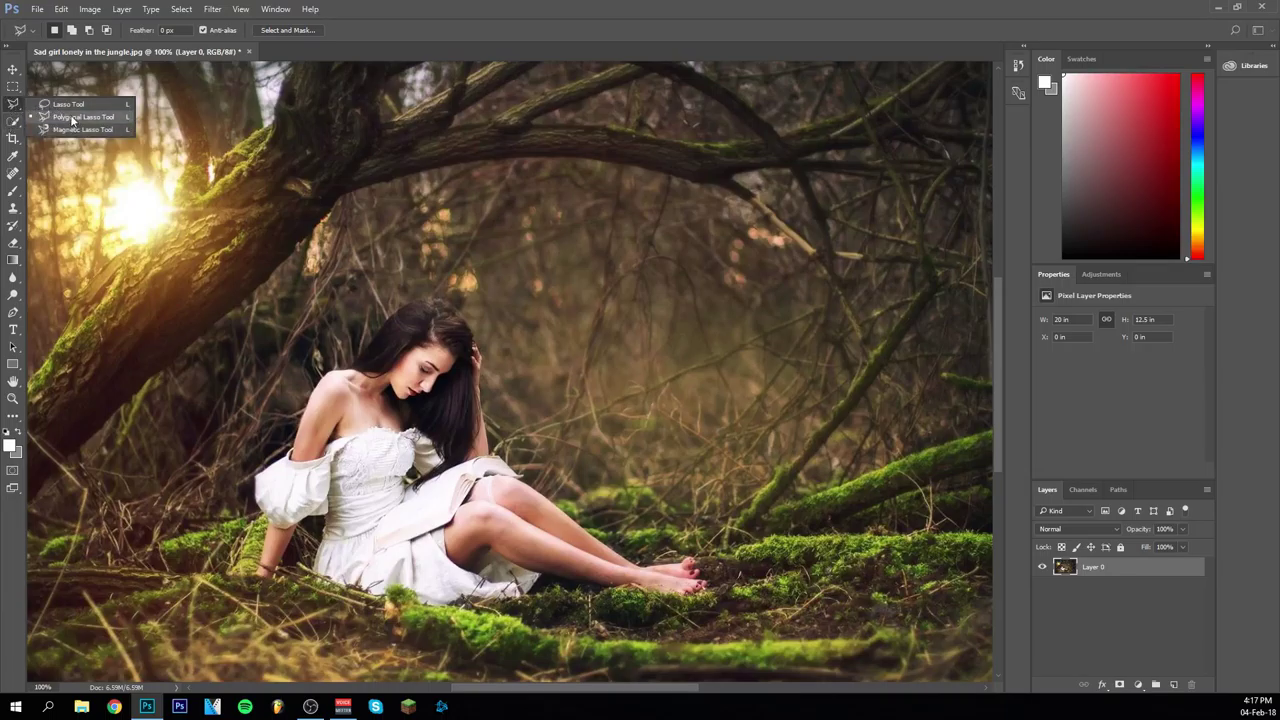
left_click(72, 119)
Place the first polygonal points along the top and right side of the girl's hair
scroll(483, 325, "left", 2)
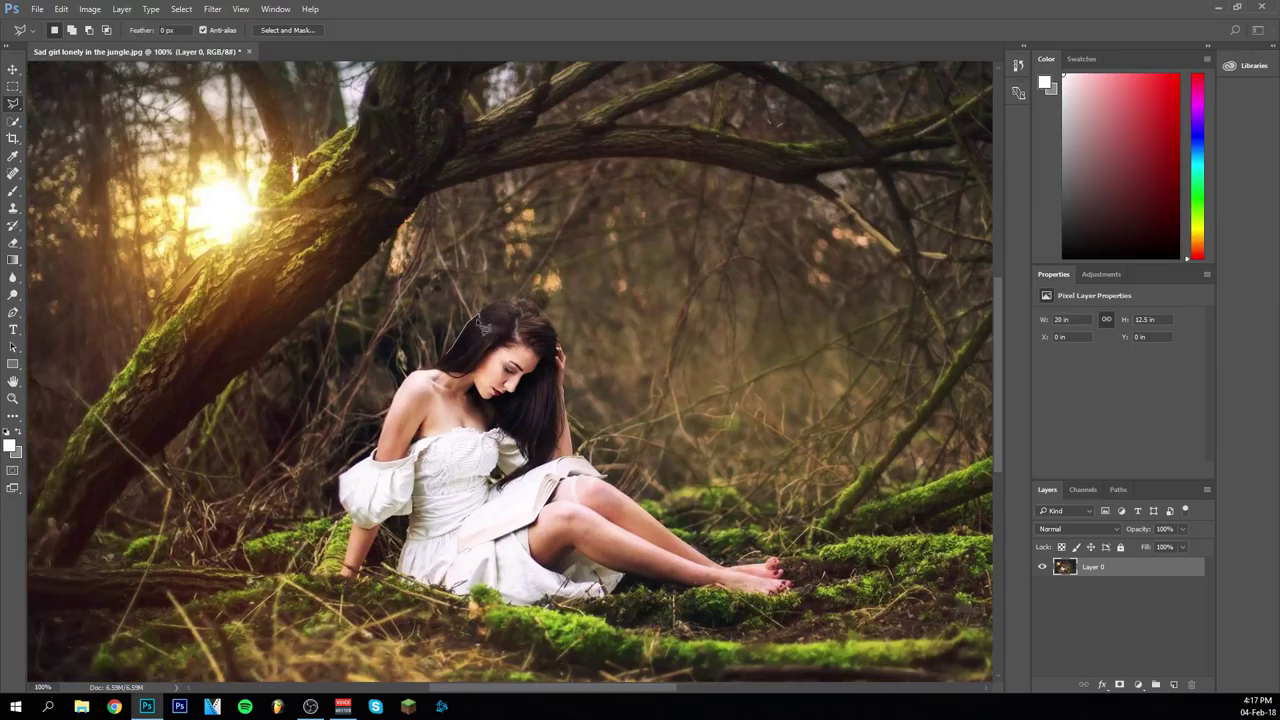
left_click(491, 303)
left_click(510, 300)
left_click(544, 313)
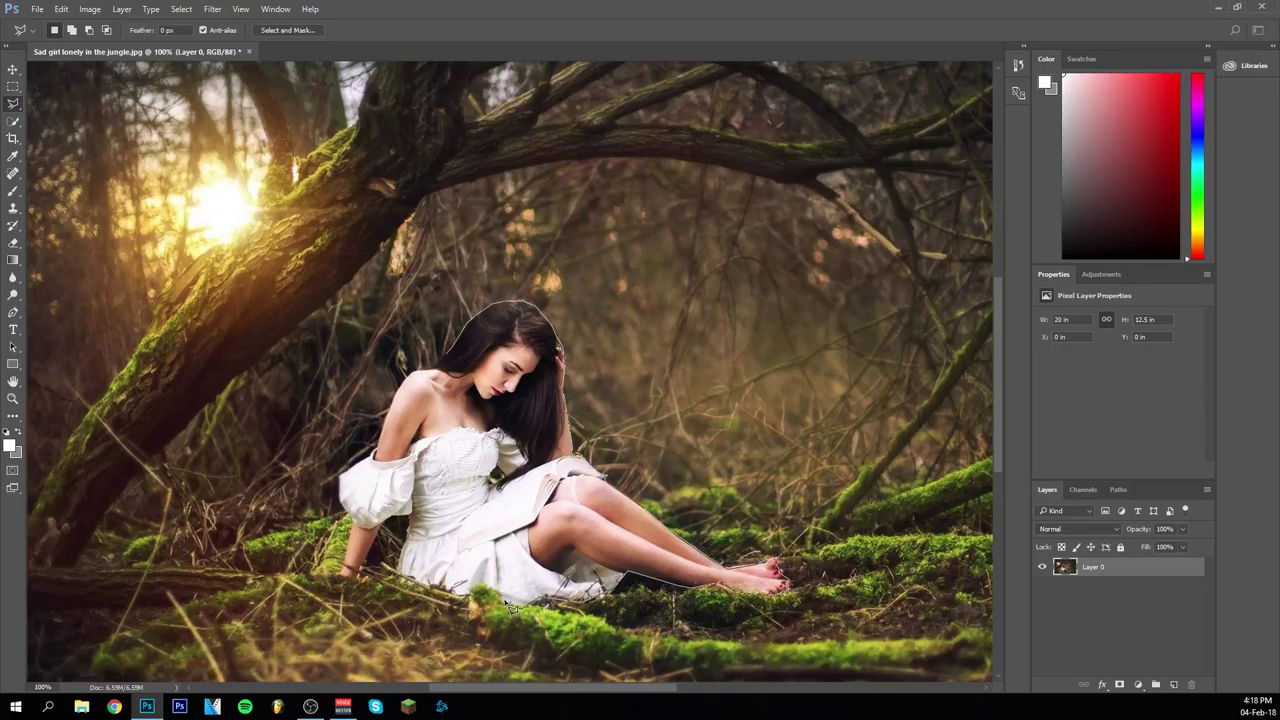
Close the polygonal outline around the girl and delete her pixels to transparency
mouse_move(488, 590)
left_mouse_down()
mouse_move(455, 598)
mouse_move(407, 583)
mouse_move(410, 520)
mouse_move(388, 532)
mouse_move(360, 588)
mouse_move(345, 563)
mouse_move(355, 541)
mouse_move(344, 486)
mouse_move(386, 452)
mouse_move(413, 381)
mouse_move(455, 364)
left_mouse_up()
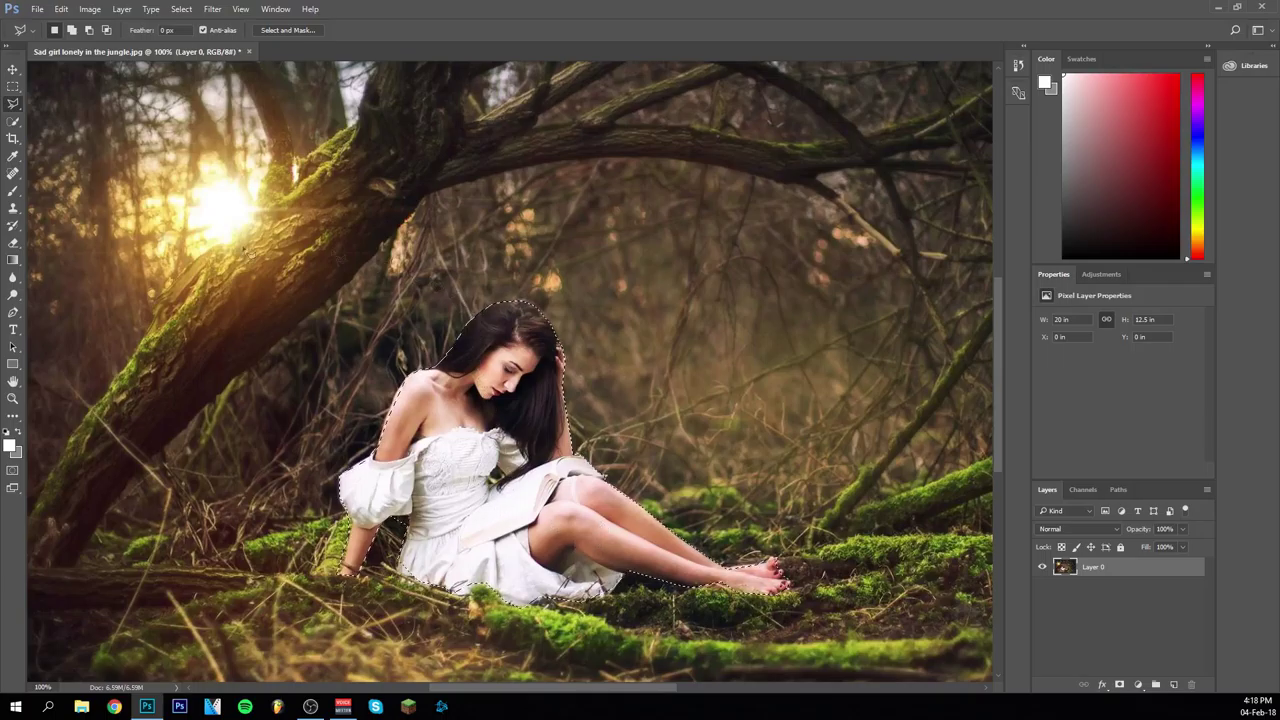
key("Delete")
Undo the deletion, trial-delete the inverted background, then undo back to the girl's selection
key("ctrl+z")
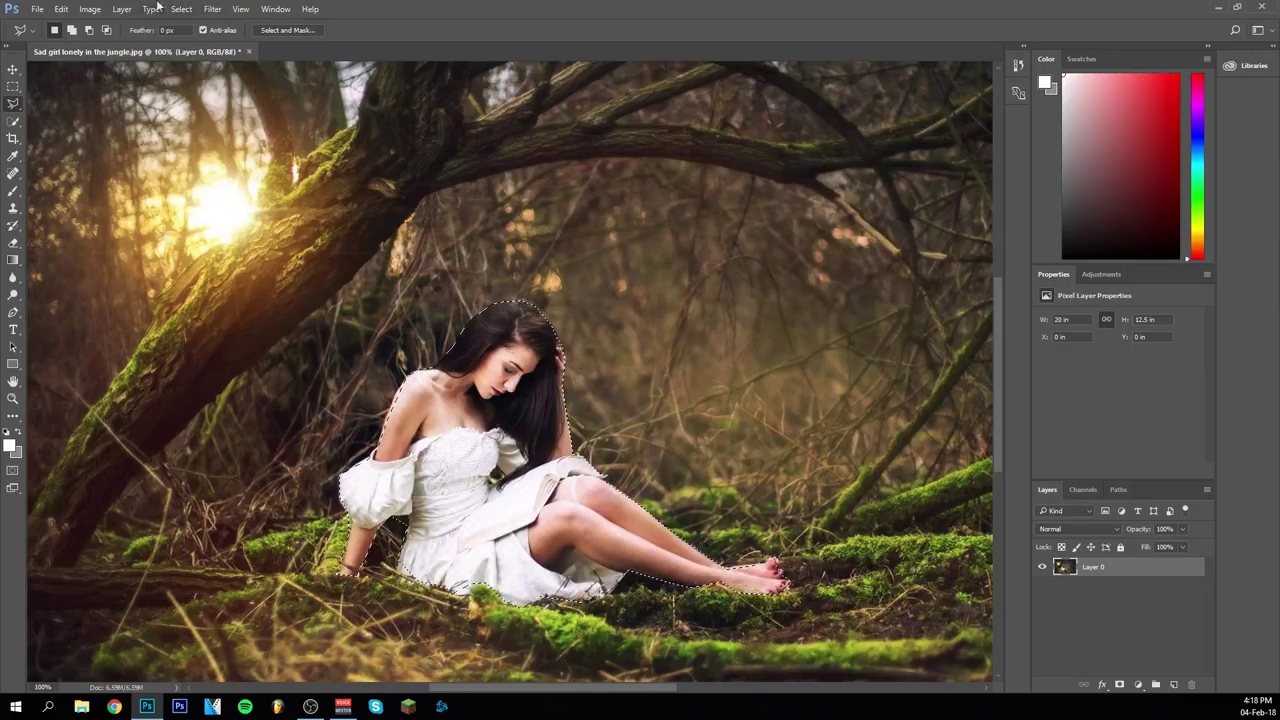
left_click(181, 9)
left_click(207, 79)
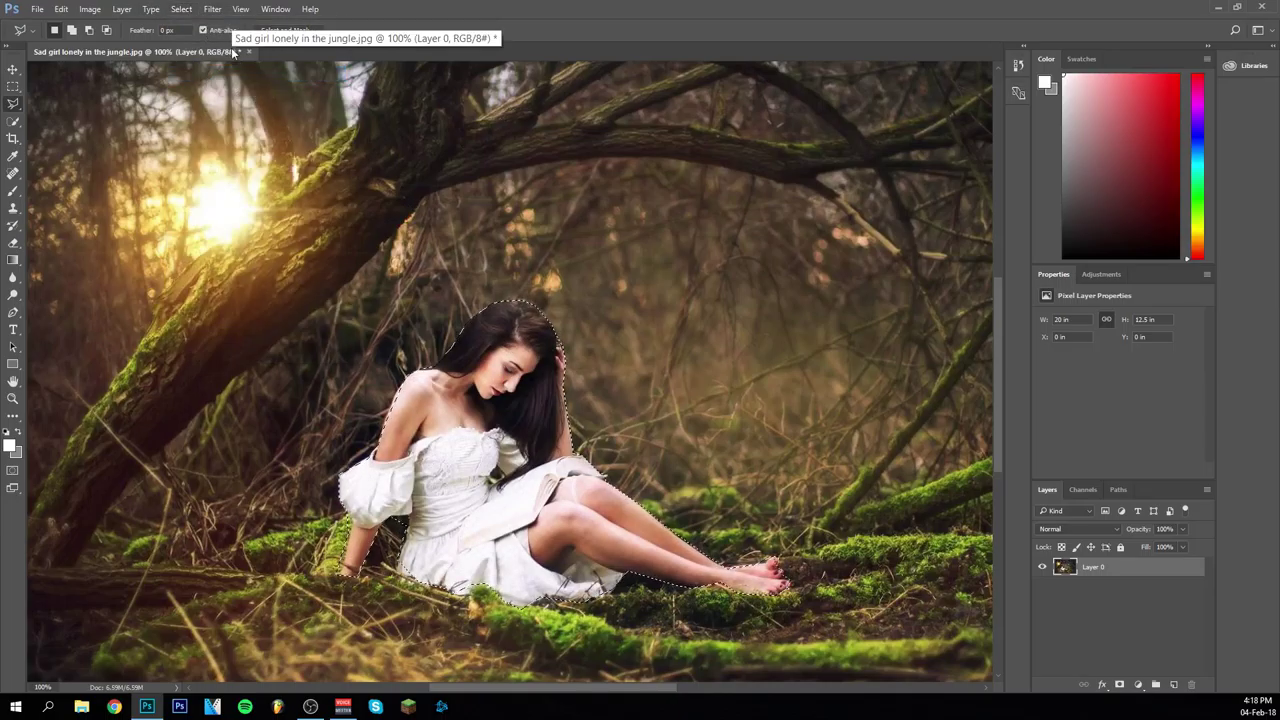
key("Delete")
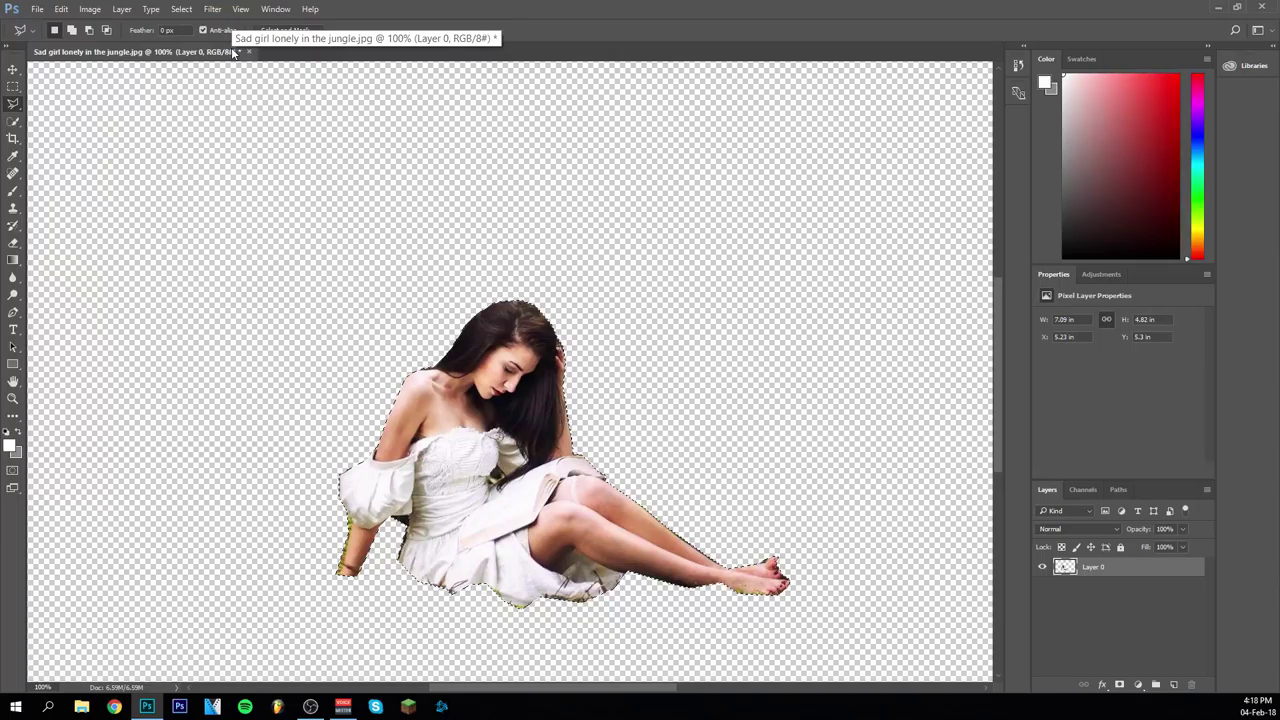
left_click(181, 9)
left_click(200, 40)
key("ctrl+alt+z")
key("ctrl+alt+z")
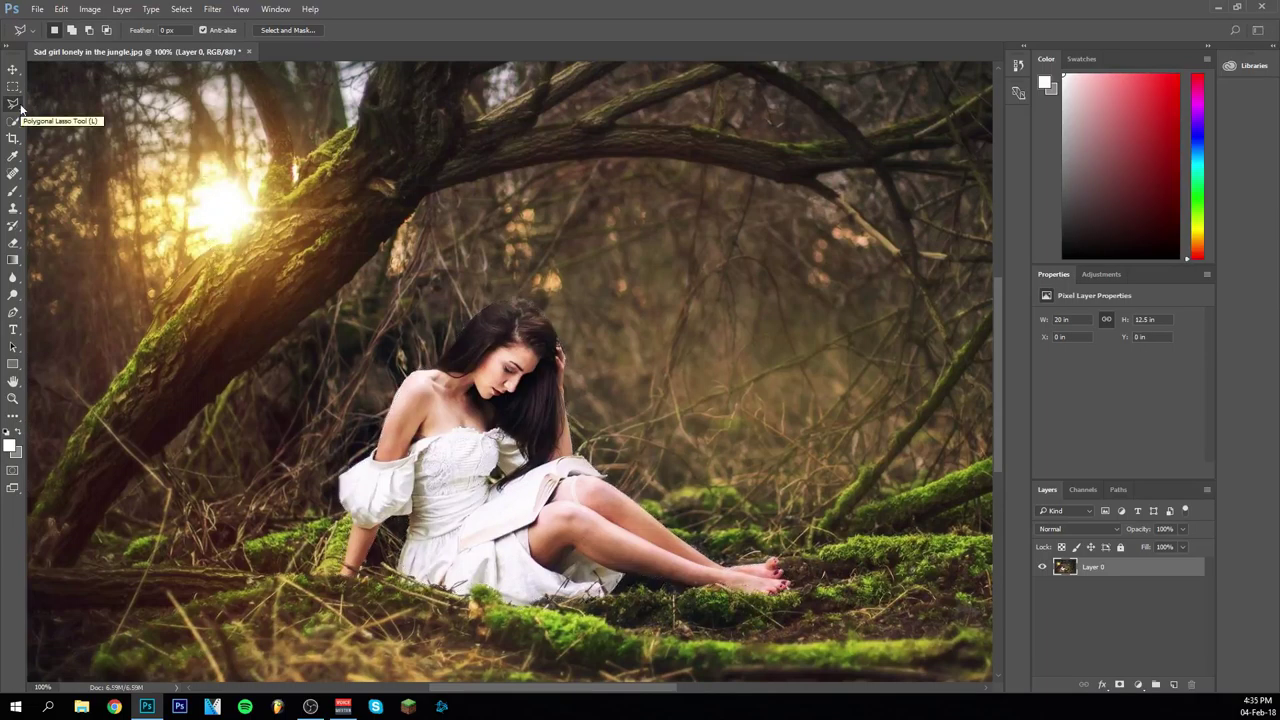
Switch to the Magnetic Lasso and trace a closed edge-snapping selection around the girl
right_click(20, 108)
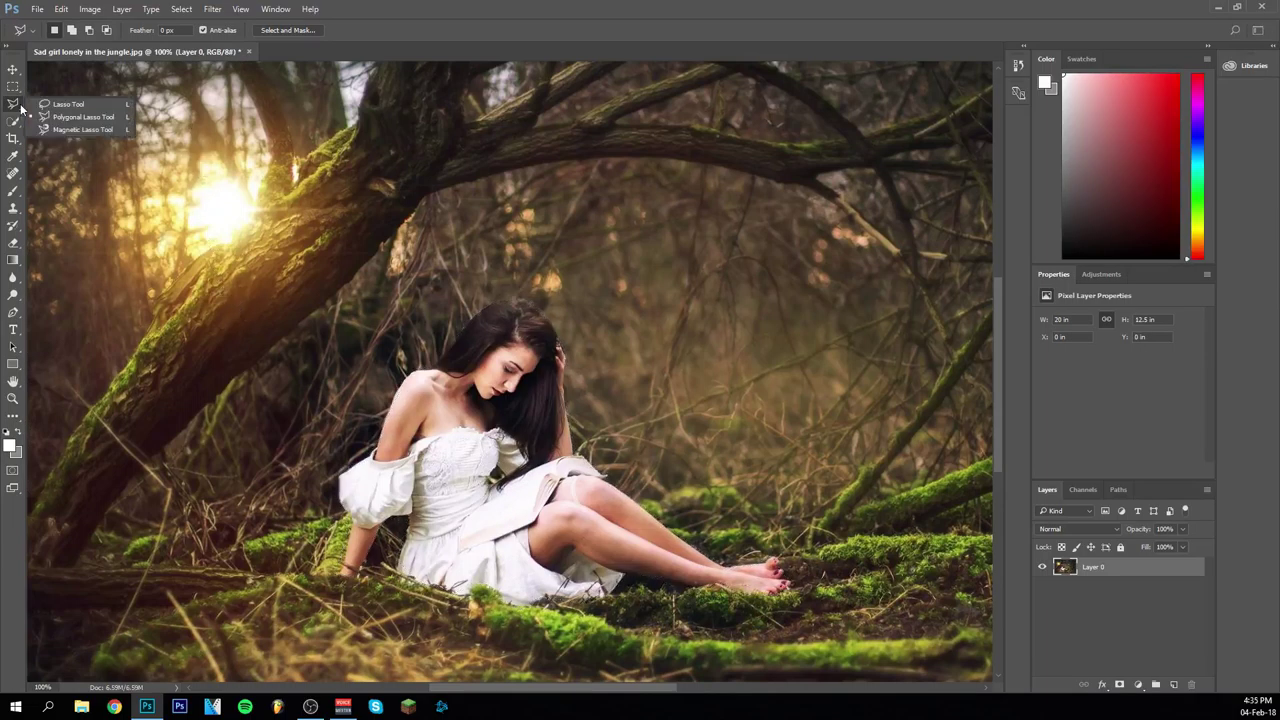
left_click(70, 130)
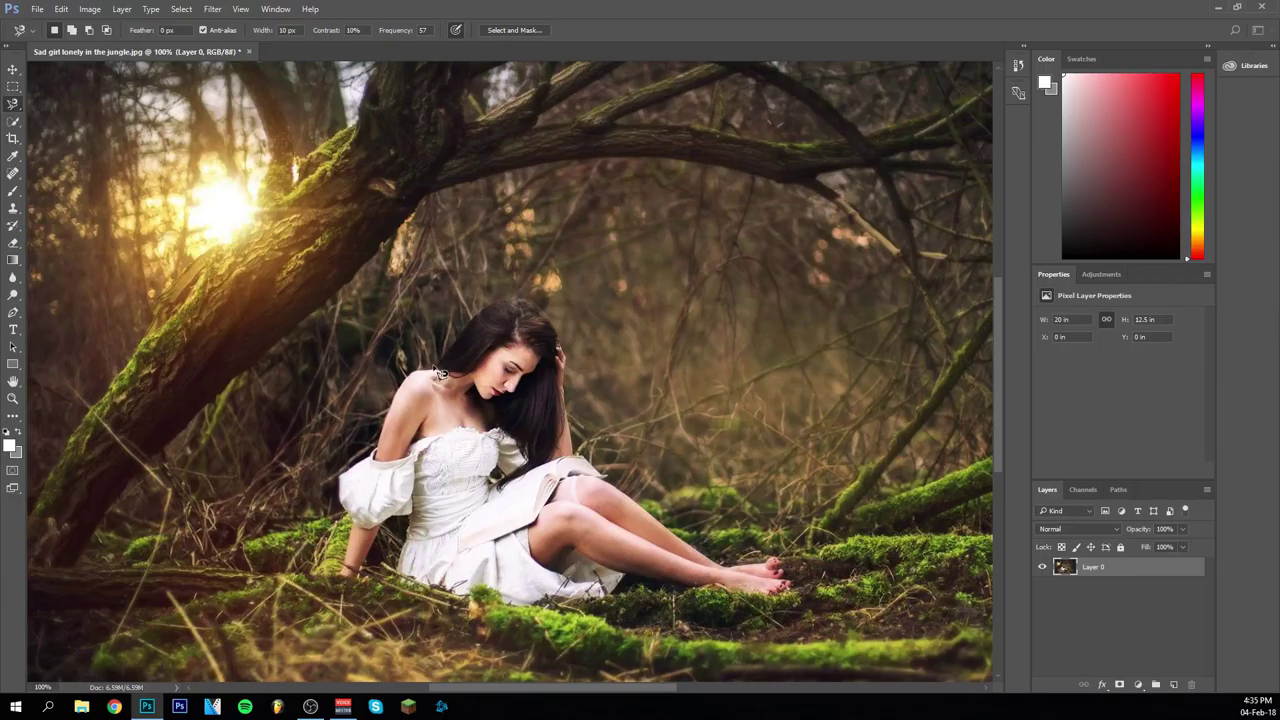
left_click(437, 368)
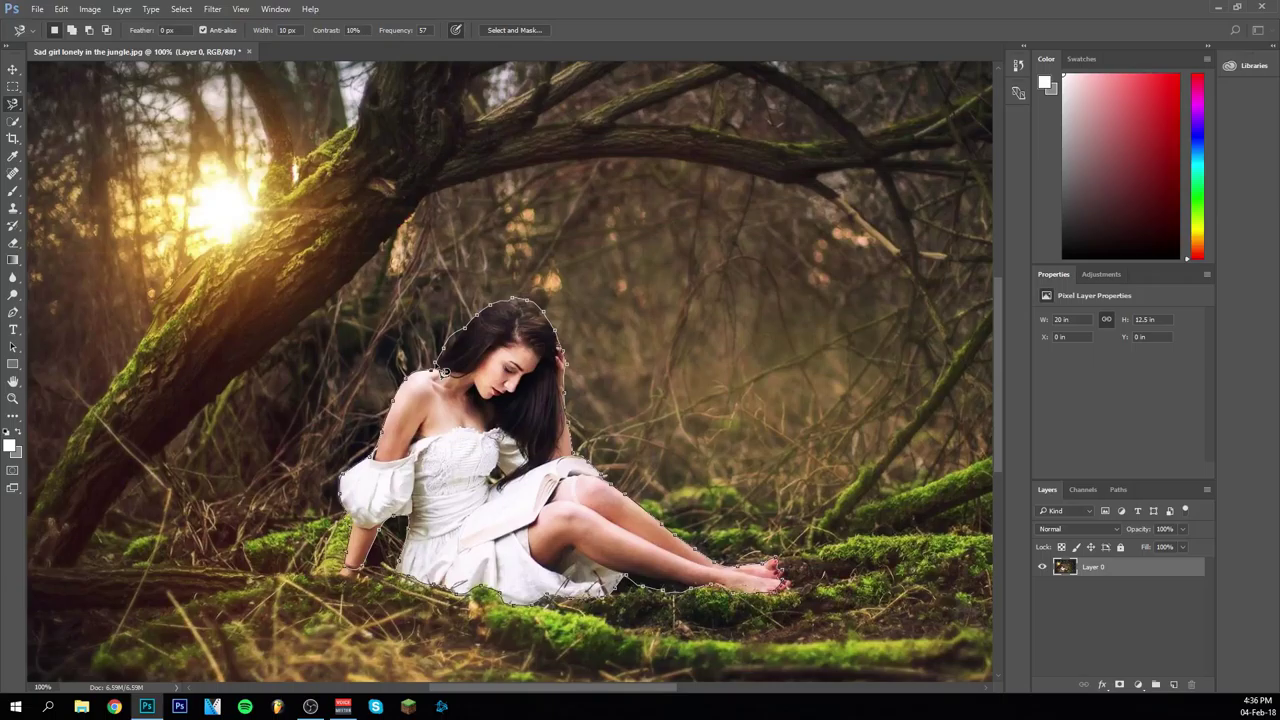
left_click(443, 371)
key("e")
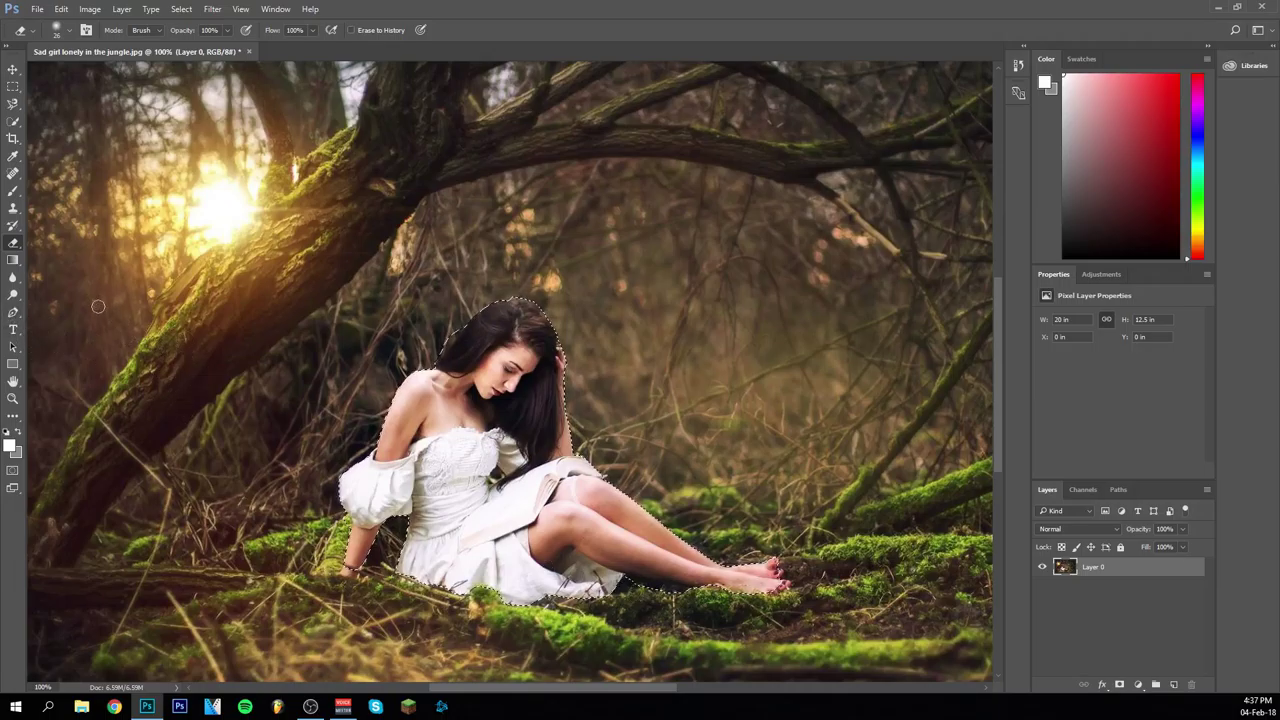
left_click(13, 105)
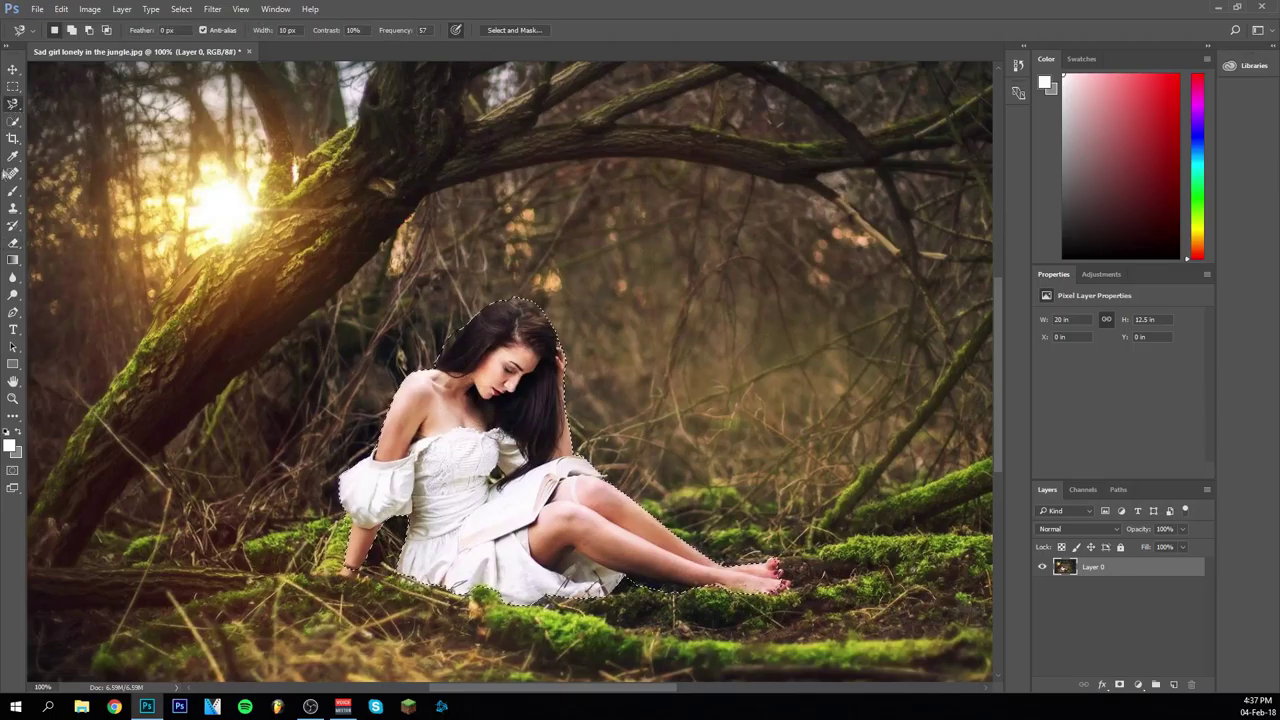
right_click(13, 104)
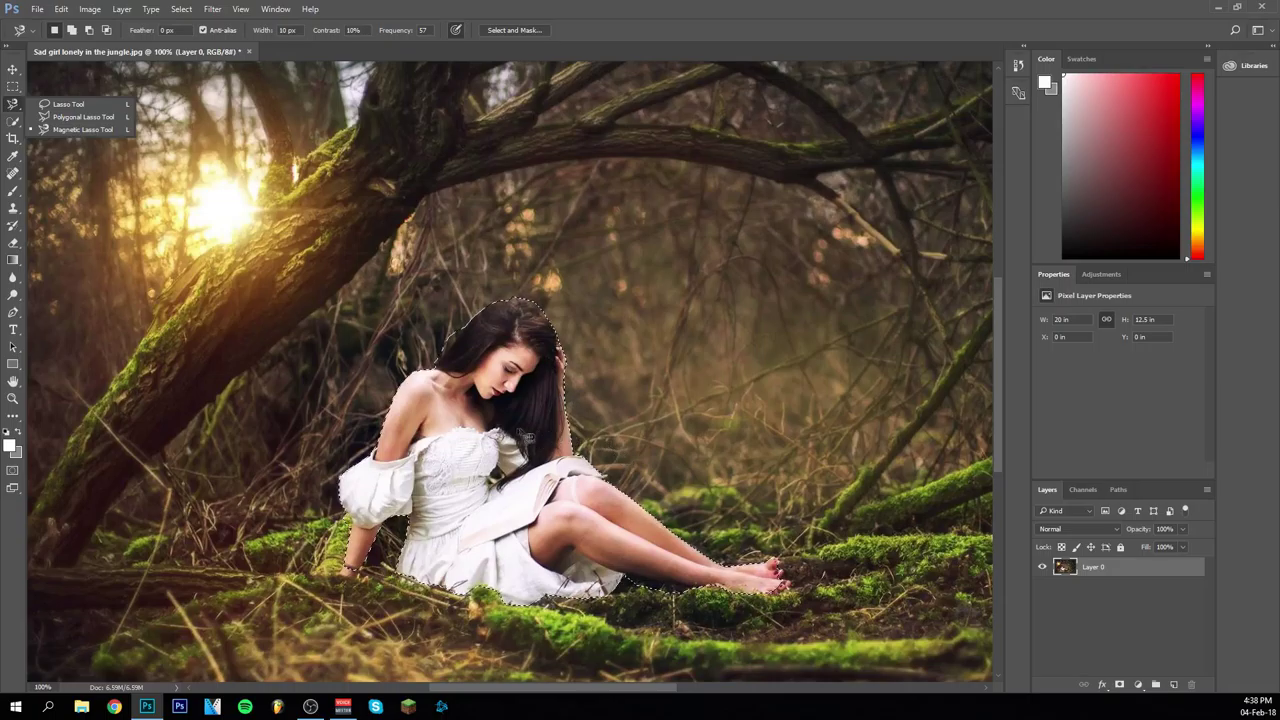
left_click(468, 486)
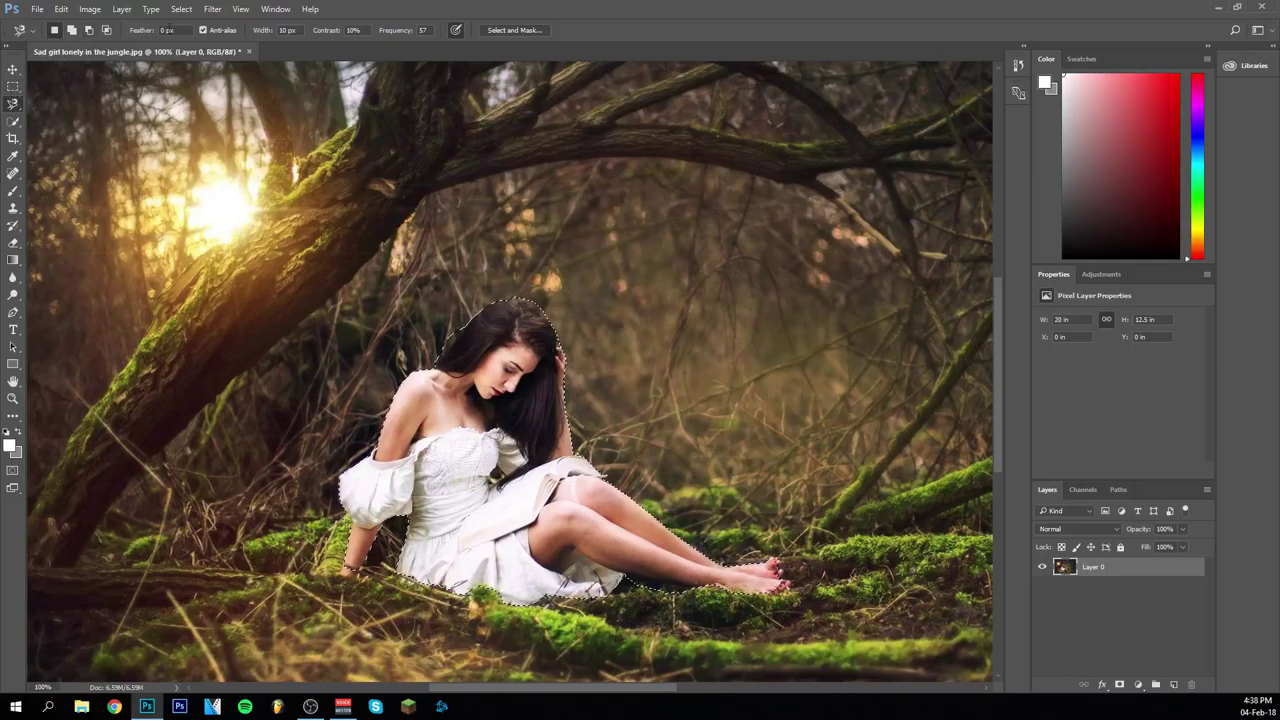
Turn on Add to selection in the options bar for the girl's existing selection
left_click(71, 31)
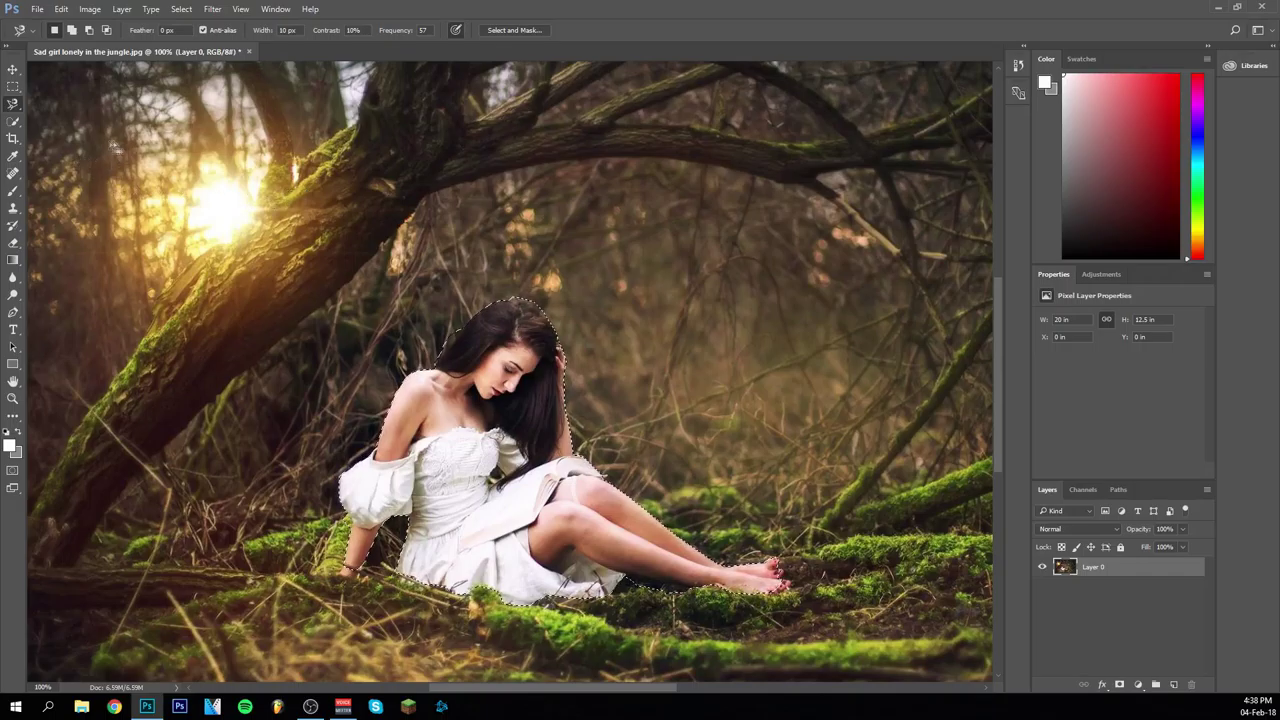
Pick the Quick Selection tool from the toolbar
left_click(14, 121)
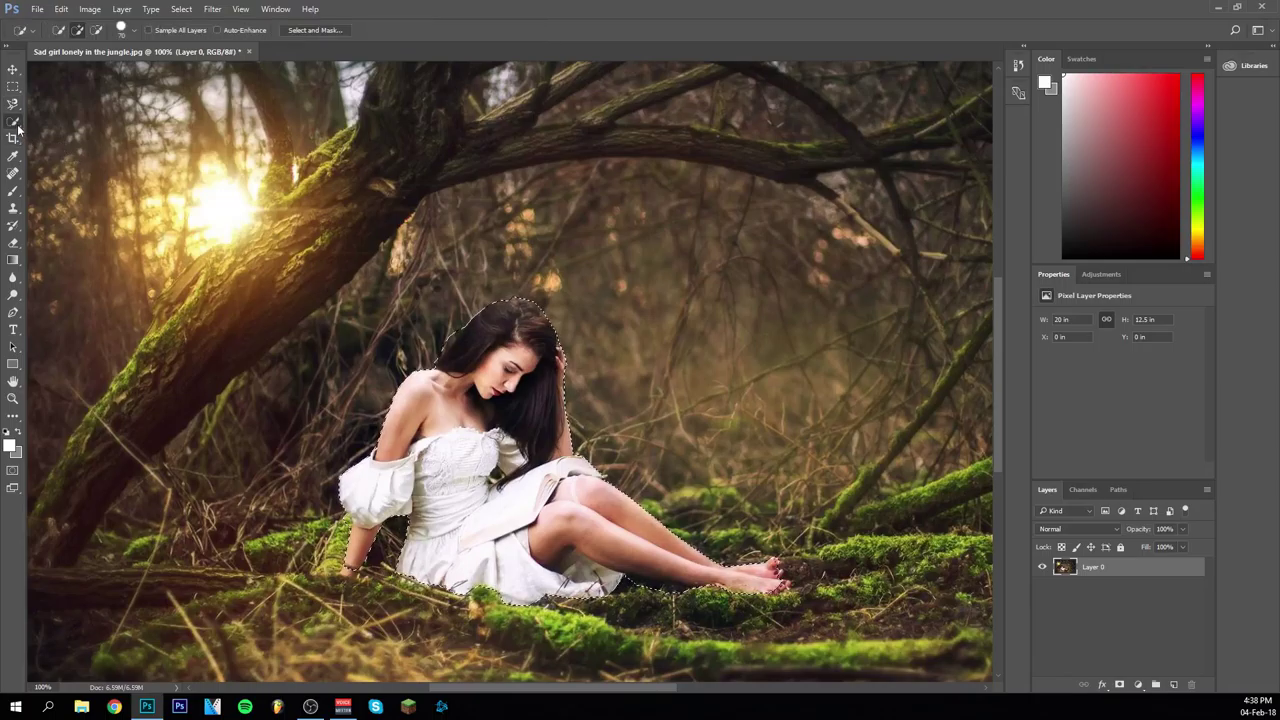